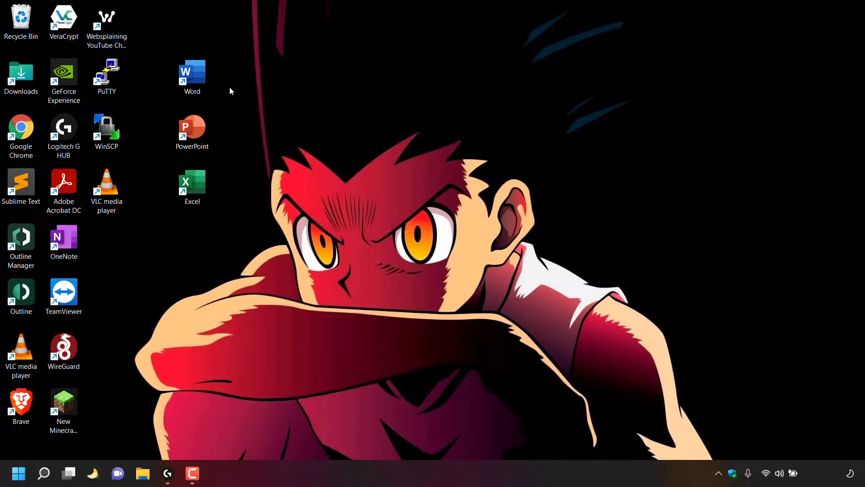
Launch Microsoft Word from its desktop shortcut
{"action": "double_click", "coordinate": [193, 75]}
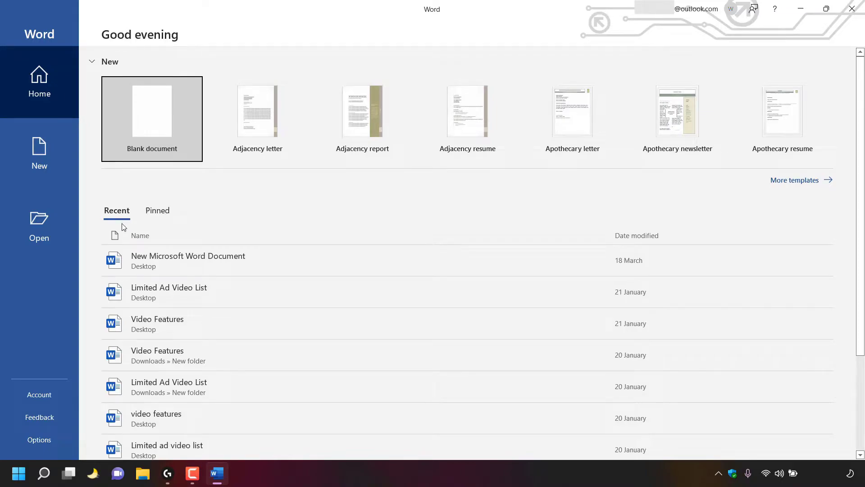
View Word's full recent documents and recent folders lists on the Open page, then open Word Options
{"action": "left_click_drag", "start_coordinate": [861, 204], "coordinate": [864, 346]}
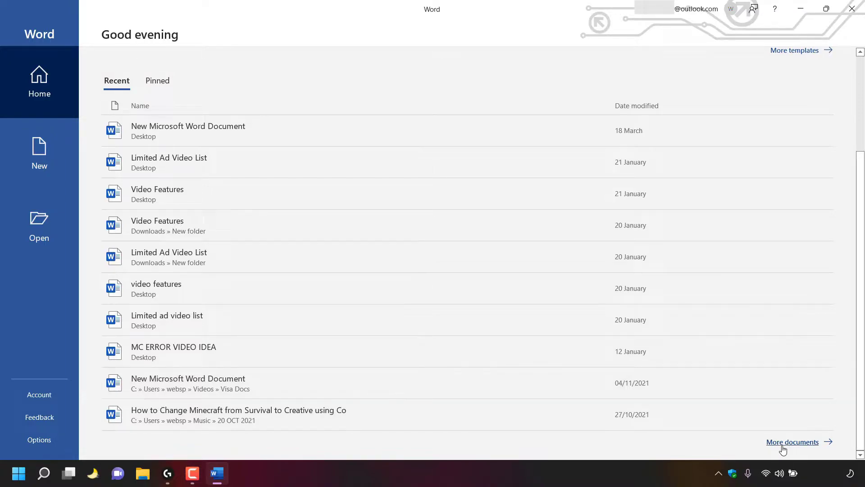
{"action": "left_click", "coordinate": [800, 446]}
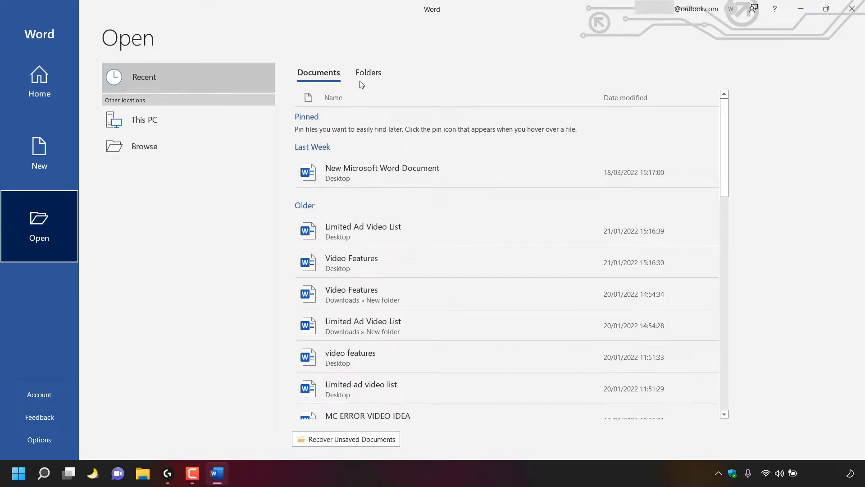
{"action": "left_click", "coordinate": [378, 74]}
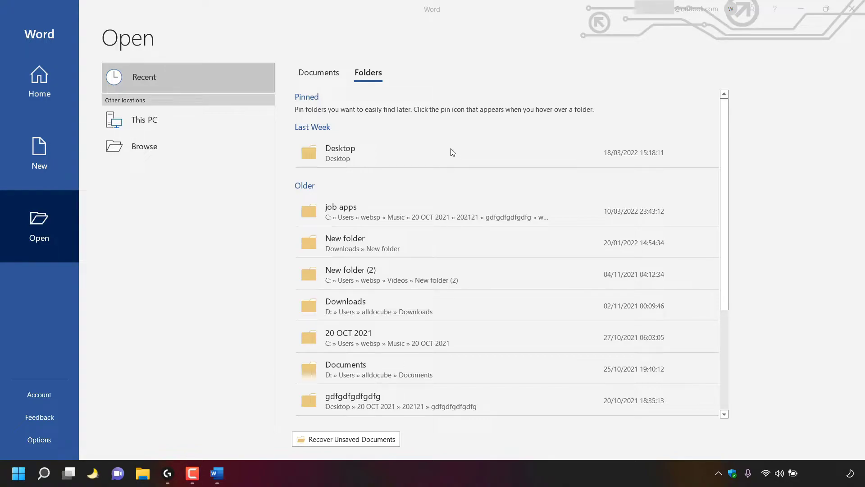
{"action": "left_click", "coordinate": [39, 439]}
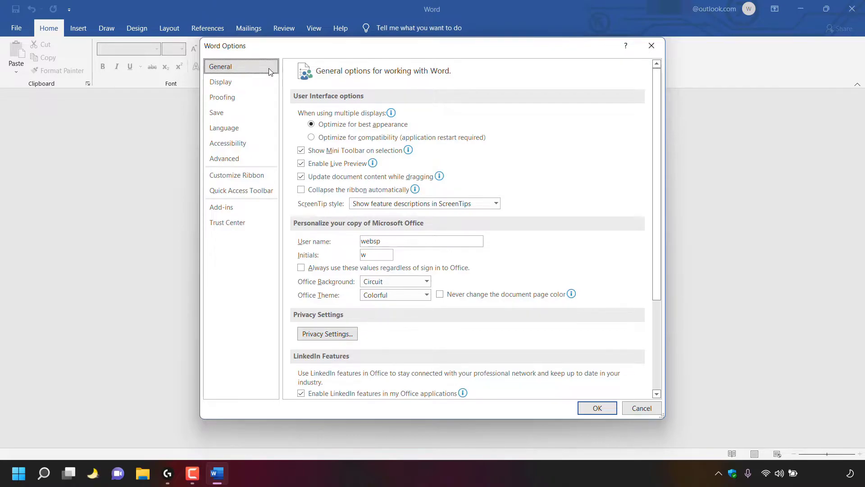
In Word's Advanced display options, set Recent Documents and unpinned Recent Folders to 0, confirm, and close Word
{"action": "left_click", "coordinate": [251, 161]}
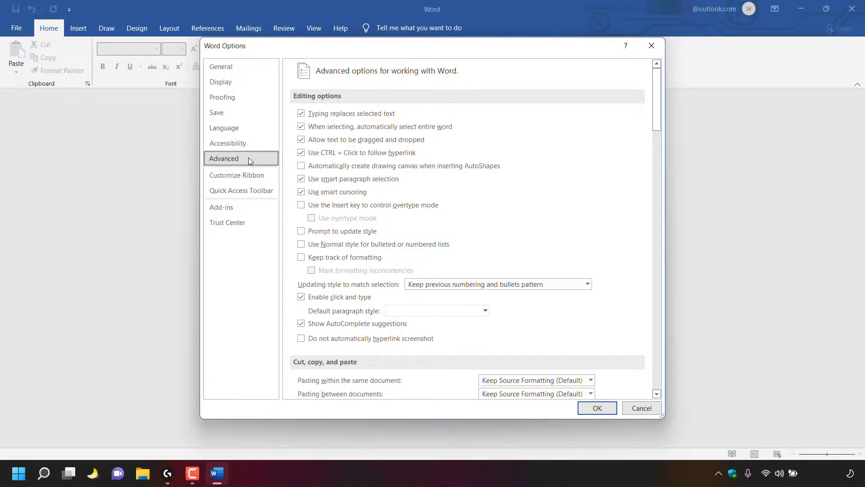
{"action": "left_click_drag", "start_coordinate": [657, 105], "coordinate": [681, 247]}
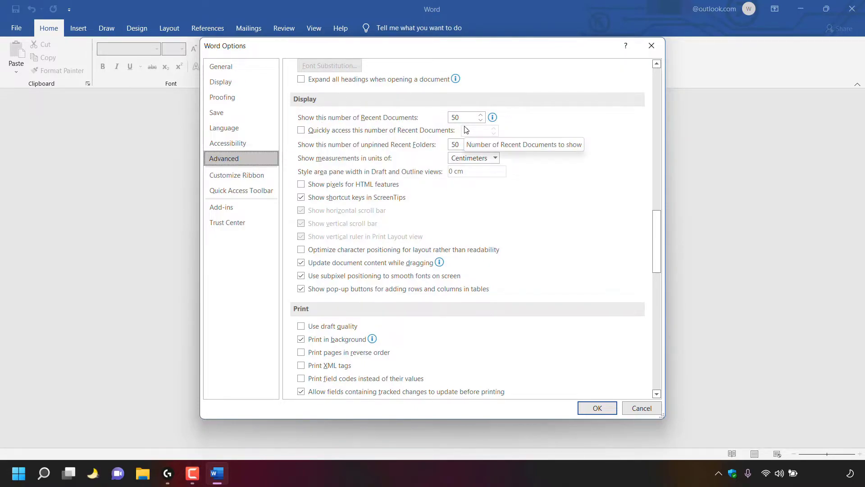
{"action": "mouse_move", "coordinate": [494, 118]}
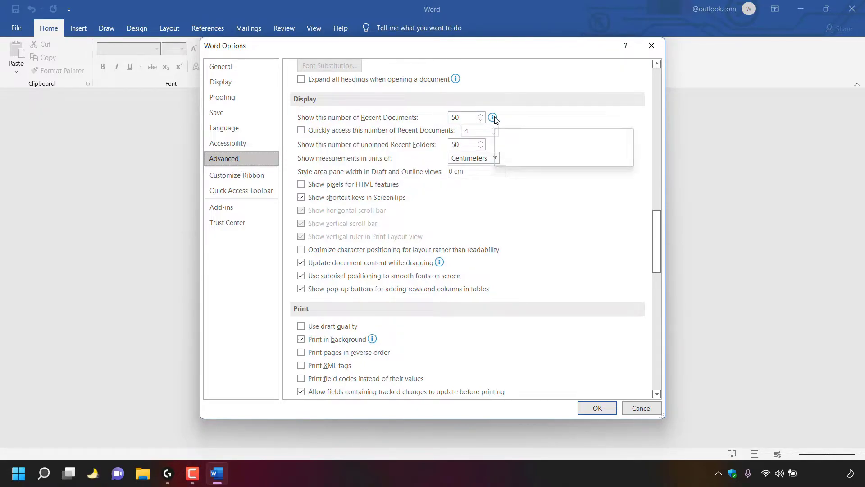
{"action": "left_click", "coordinate": [468, 118]}
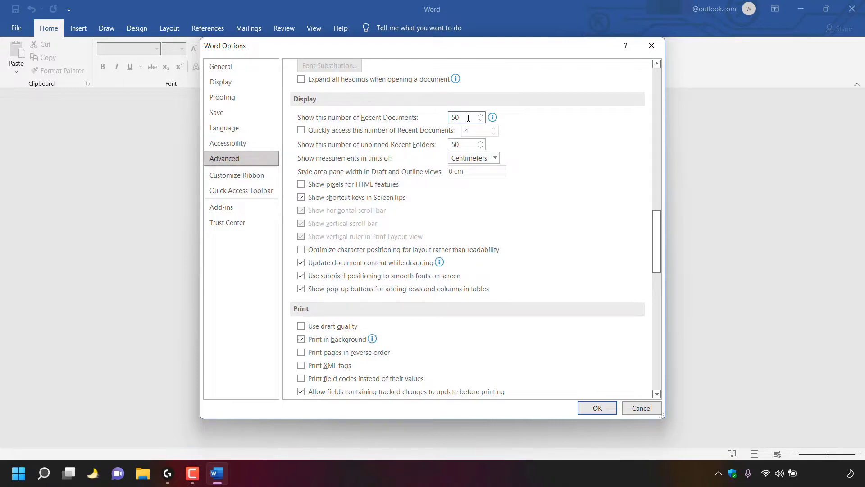
{"action": "key", "text": "BackSpace"}
{"action": "key", "text": "BackSpace"}
{"action": "type", "text": "0"}
{"action": "left_click", "coordinate": [467, 145]}
{"action": "key", "text": "BackSpace"}
{"action": "key", "text": "BackSpace"}
{"action": "type", "text": "0"}
{"action": "left_click", "coordinate": [612, 411]}
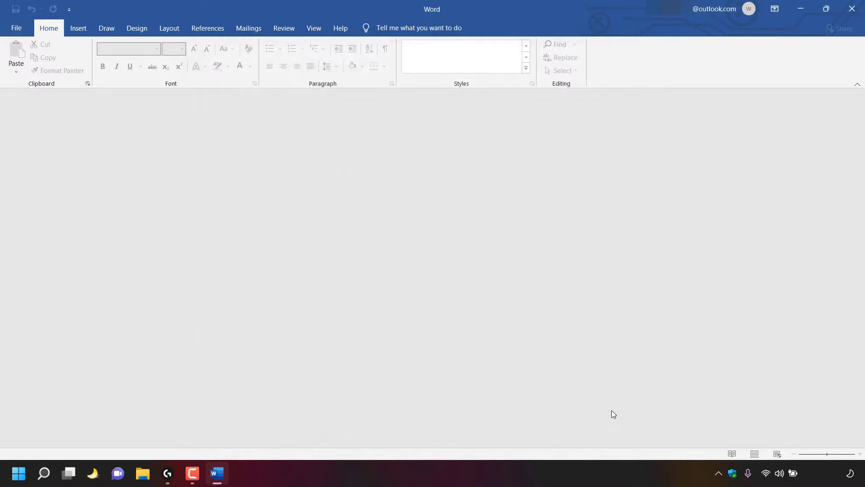
{"action": "left_click", "coordinate": [851, 9]}
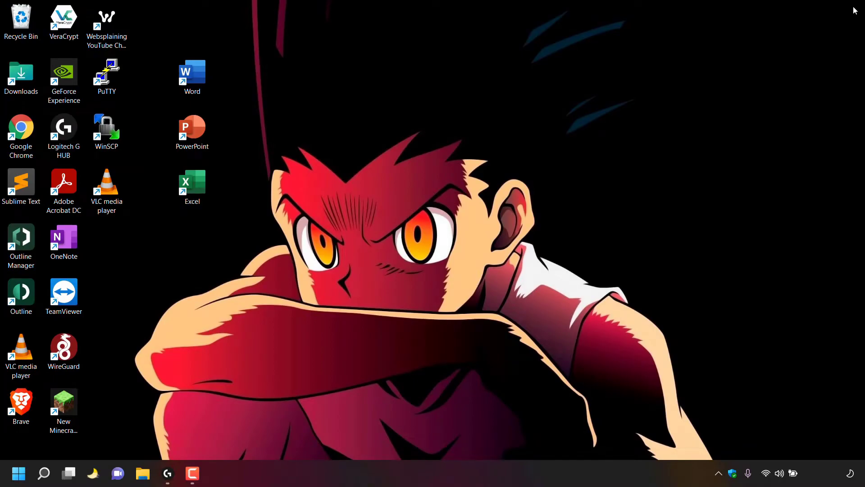
Reopen Word, confirm the Open page's Documents and Folders lists are empty, then close Word
{"action": "double_click", "coordinate": [203, 80]}
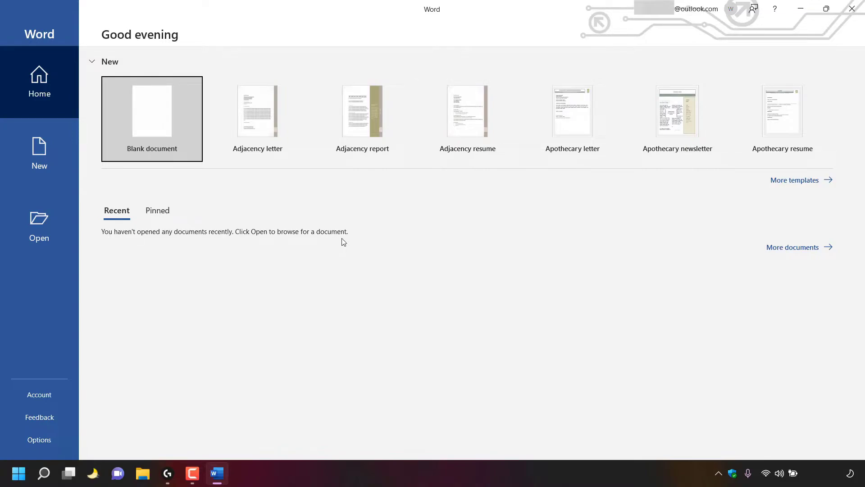
{"action": "left_click", "coordinate": [793, 249]}
{"action": "left_click", "coordinate": [367, 74]}
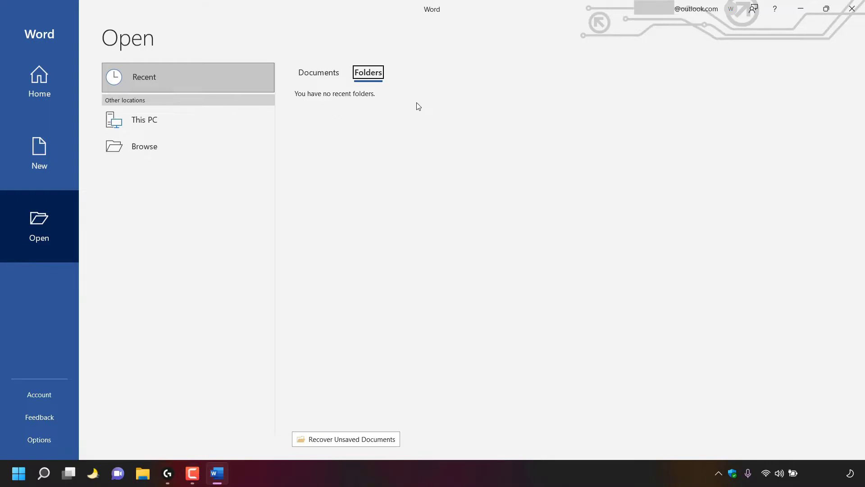
{"action": "left_click", "coordinate": [851, 9]}
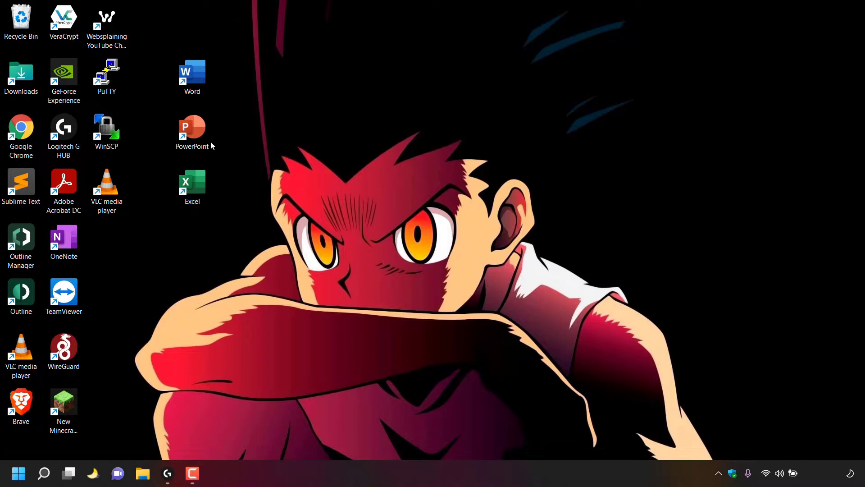
Launch PowerPoint from the desktop and open PowerPoint Options from the start screen
{"action": "double_click", "coordinate": [199, 145]}
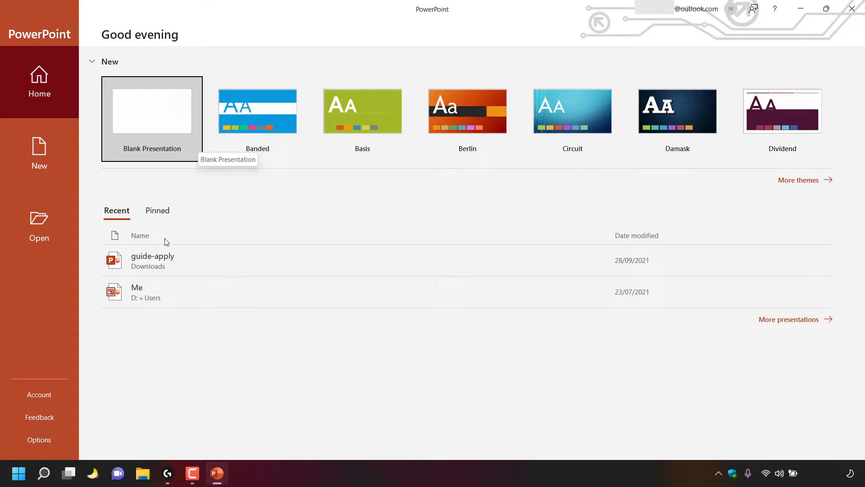
{"action": "left_click", "coordinate": [55, 438]}
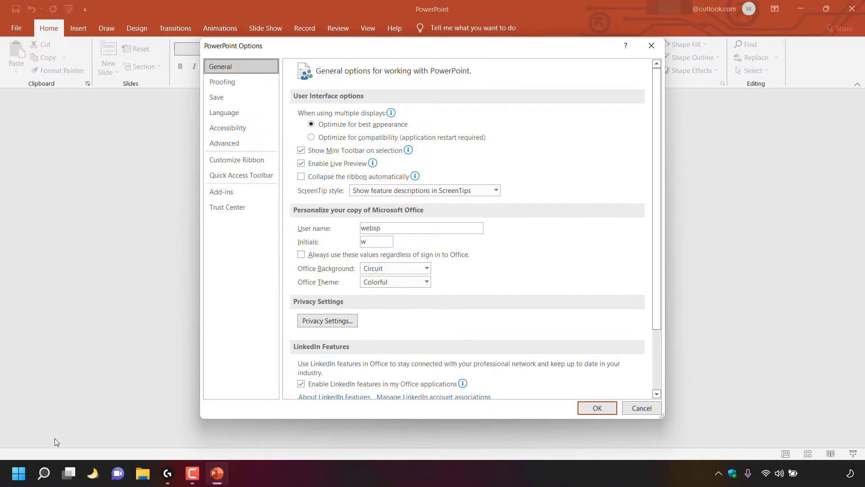
In PowerPoint's Advanced display options, set Recent Presentations and unpinned Recent Folders to 0, confirm, and close PowerPoint
{"action": "left_click", "coordinate": [239, 145]}
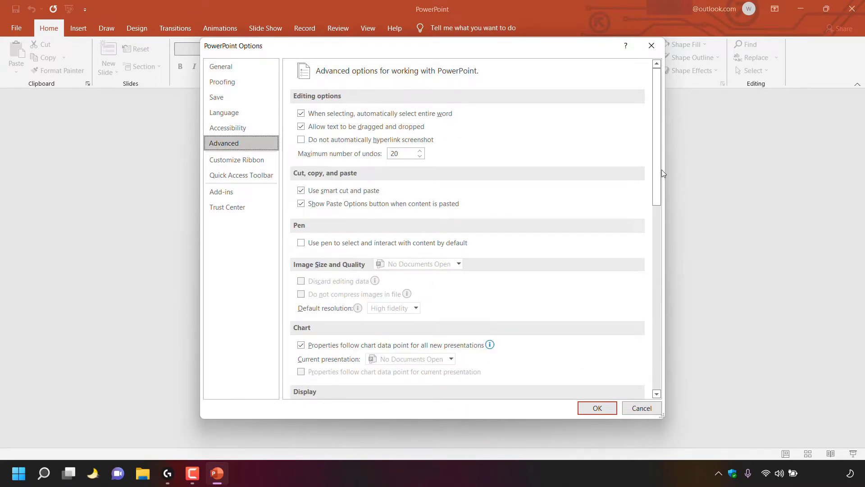
{"action": "scroll", "coordinate": [662, 174], "scroll_direction": "down", "scroll_amount": 6}
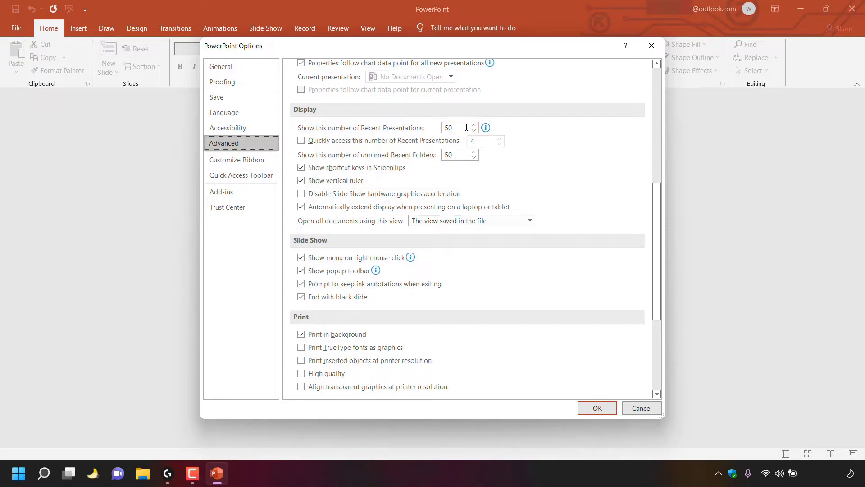
{"action": "left_click_drag", "start_coordinate": [466, 127], "coordinate": [429, 120]}
{"action": "type", "text": "0"}
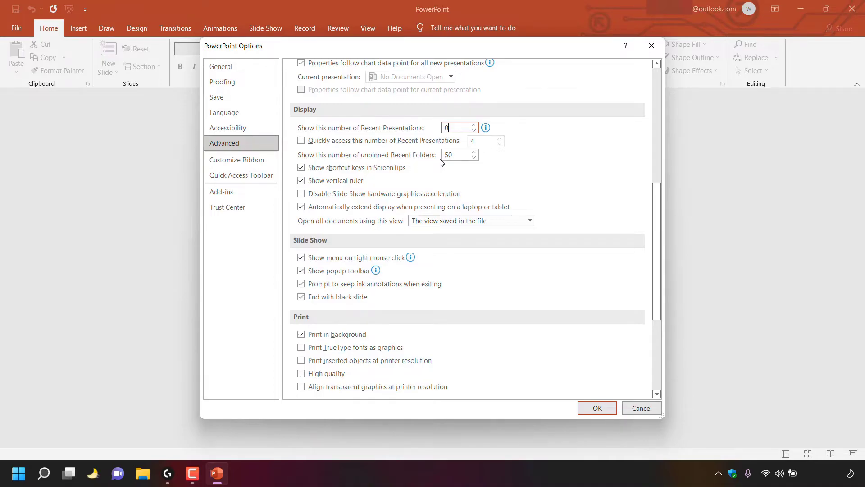
{"action": "left_click_drag", "start_coordinate": [465, 155], "coordinate": [444, 155]}
{"action": "type", "text": "0"}
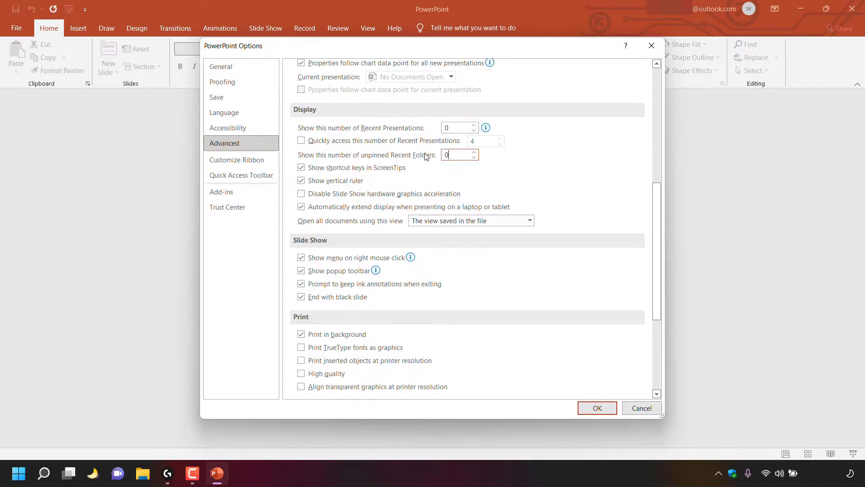
{"action": "left_click", "coordinate": [607, 406]}
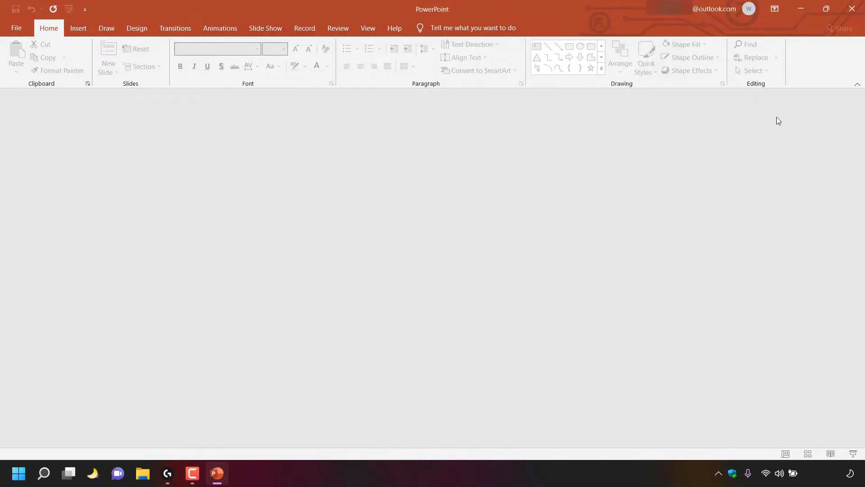
{"action": "left_click", "coordinate": [851, 9]}
Relaunch PowerPoint, confirm the Presentations and Folders lists on the Open page are empty, then close it
{"action": "double_click", "coordinate": [185, 134]}
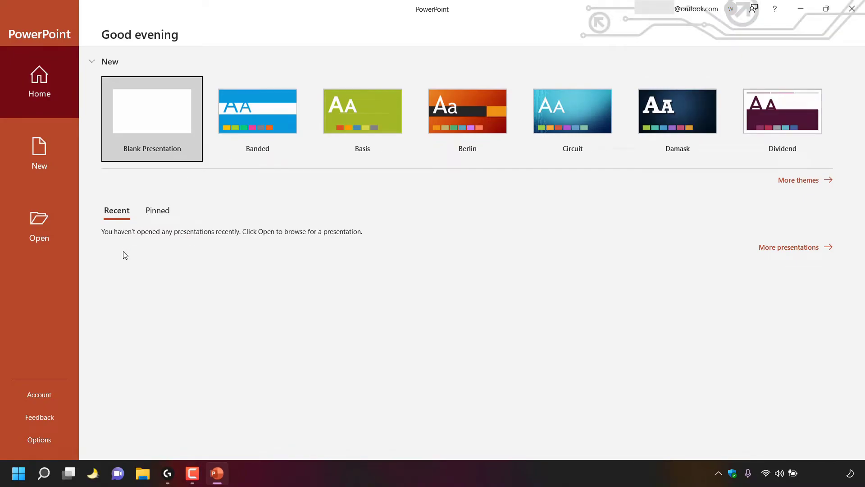
{"action": "left_click", "coordinate": [800, 249]}
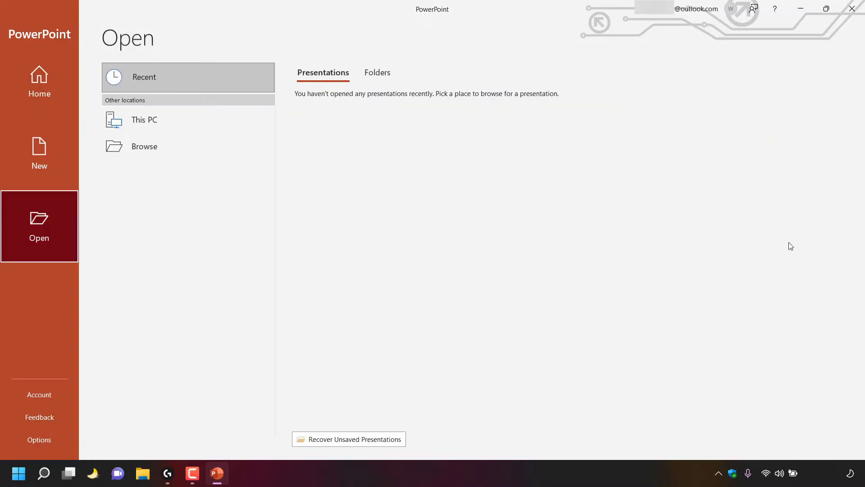
{"action": "left_click", "coordinate": [390, 72]}
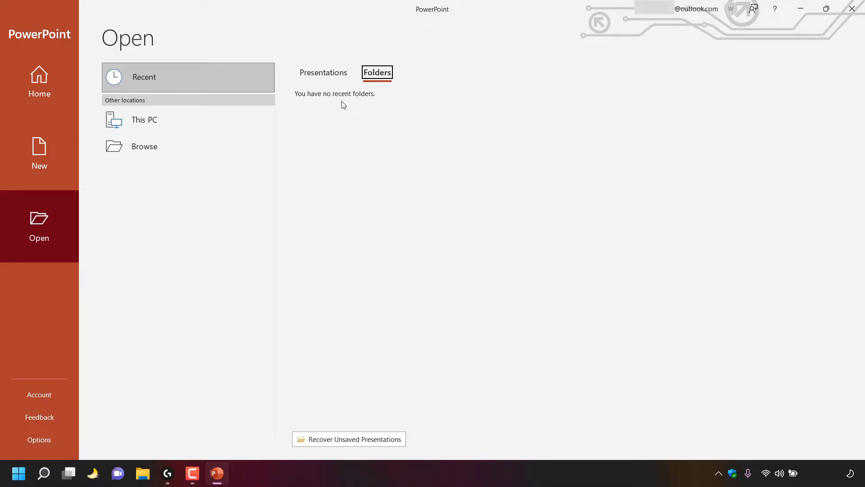
{"action": "left_click", "coordinate": [852, 9]}
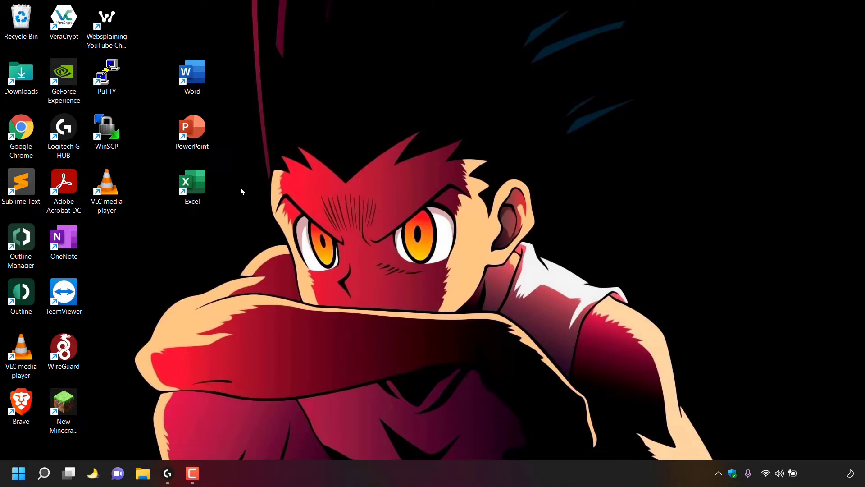
Launch Excel, view recent workbooks (Book1) and recent folders (Downloads), then open Excel Options
{"action": "double_click", "coordinate": [201, 202]}
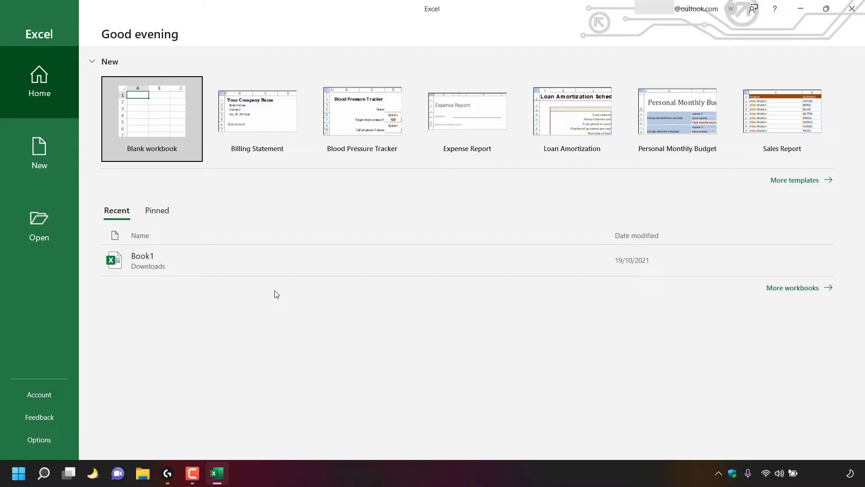
{"action": "left_click", "coordinate": [792, 294]}
{"action": "left_click", "coordinate": [368, 73]}
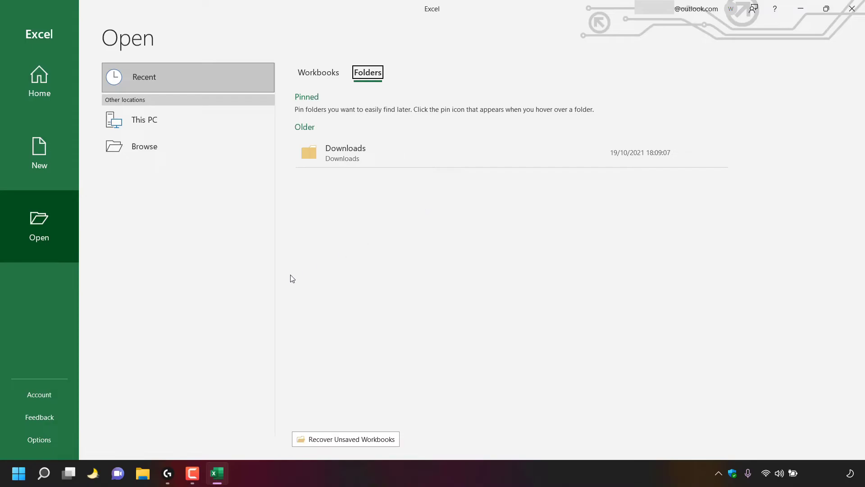
{"action": "left_click", "coordinate": [53, 439]}
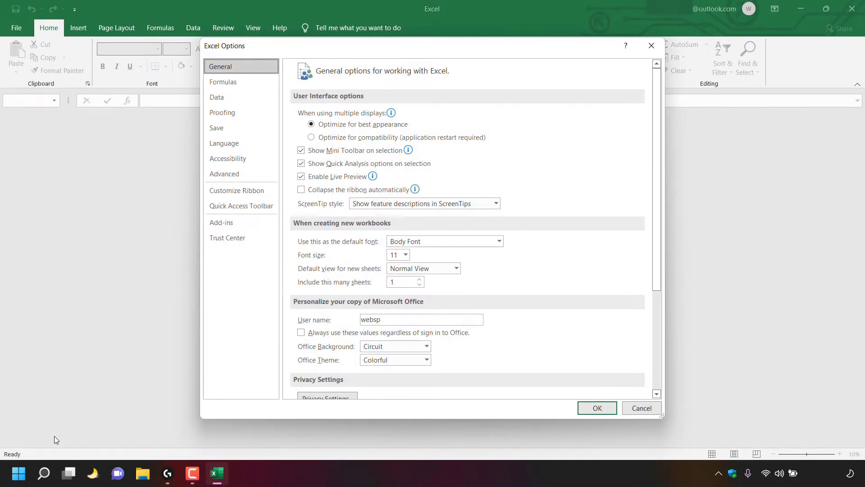
In Excel's Advanced display options, change Recent Workbooks and unpinned Recent Folders from 50 to 0, confirm, and close Excel
{"action": "left_click", "coordinate": [242, 177]}
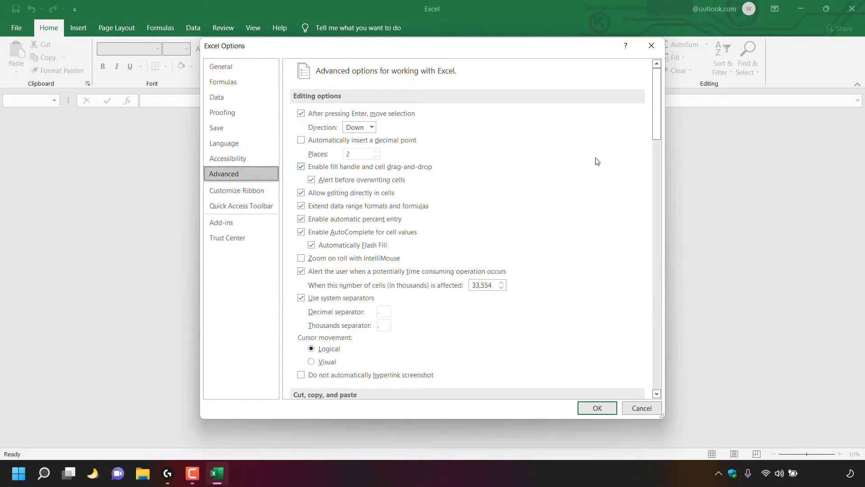
{"action": "left_click_drag", "start_coordinate": [656, 133], "coordinate": [686, 265]}
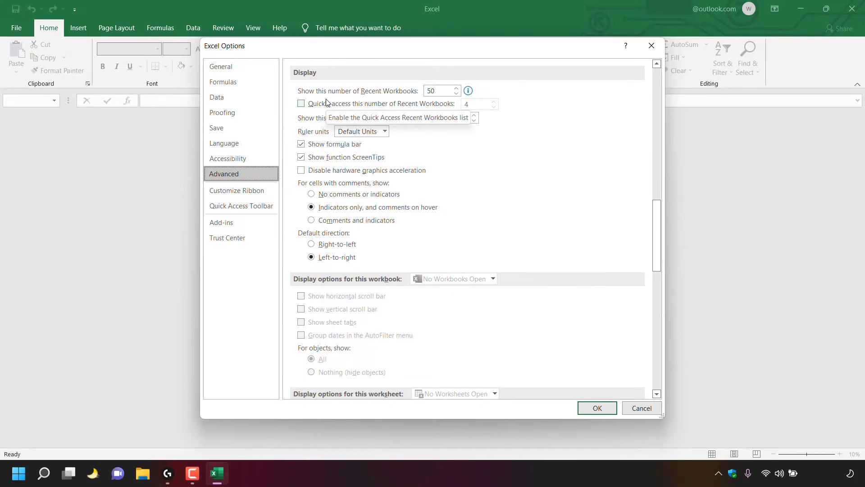
{"action": "left_click", "coordinate": [443, 93]}
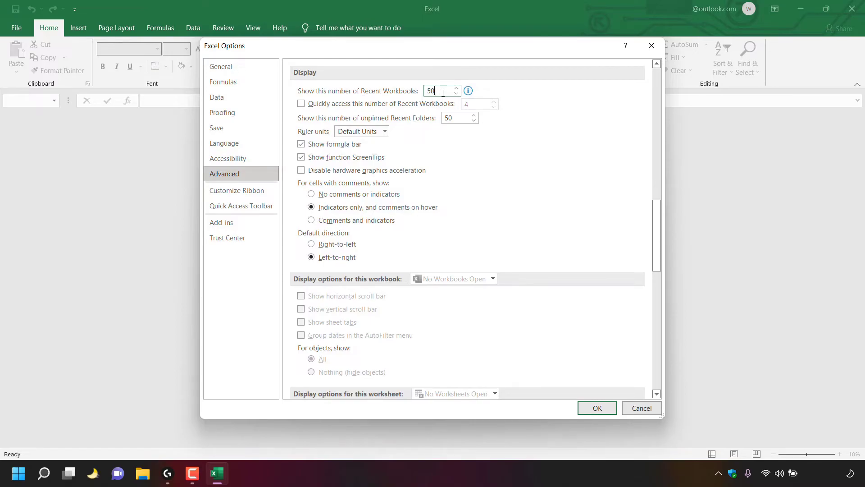
{"action": "key", "text": "BackSpace"}
{"action": "key", "text": "BackSpace"}
{"action": "type", "text": "0"}
{"action": "left_click", "coordinate": [463, 117]}
{"action": "key", "text": "BackSpace"}
{"action": "key", "text": "BackSpace"}
{"action": "type", "text": "0"}
{"action": "left_click", "coordinate": [612, 408]}
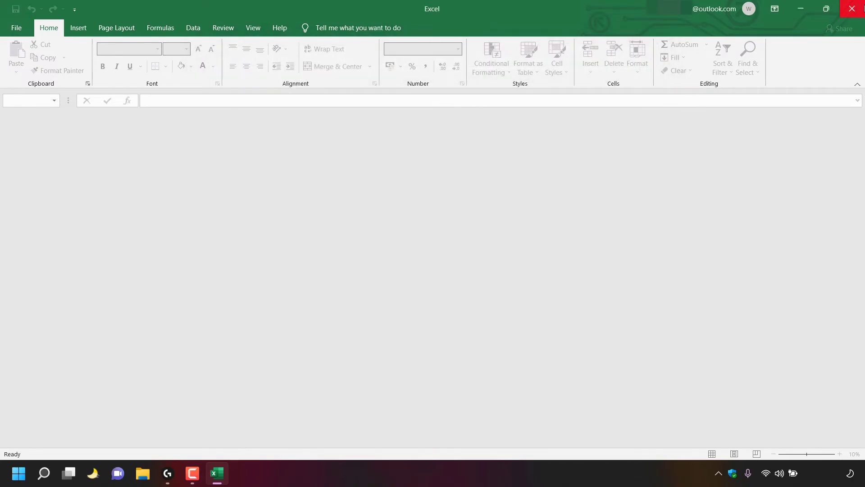
{"action": "left_click", "coordinate": [856, 9]}
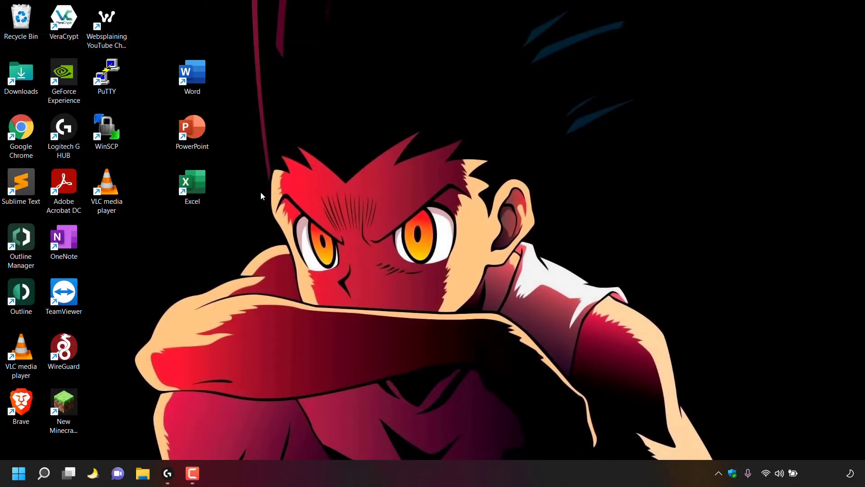
Relaunch Excel, confirm the Workbooks and Folders lists on the Open page are empty, then close it
{"action": "double_click", "coordinate": [204, 194]}
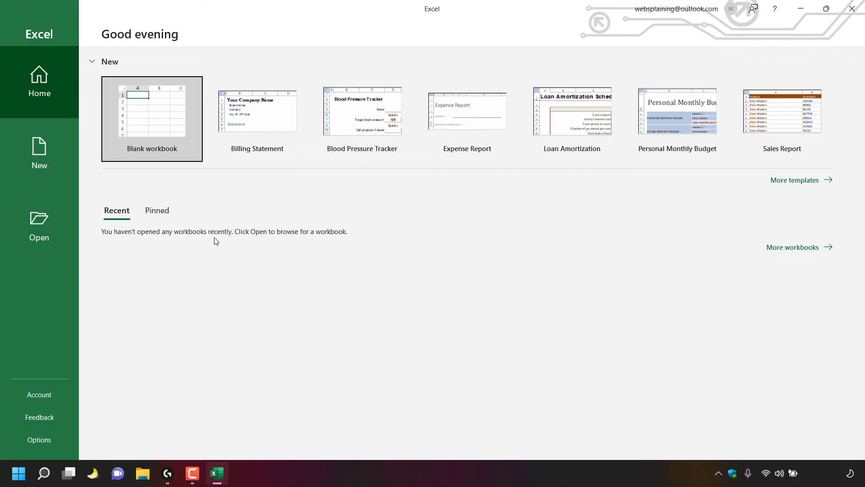
{"action": "left_click", "coordinate": [797, 248]}
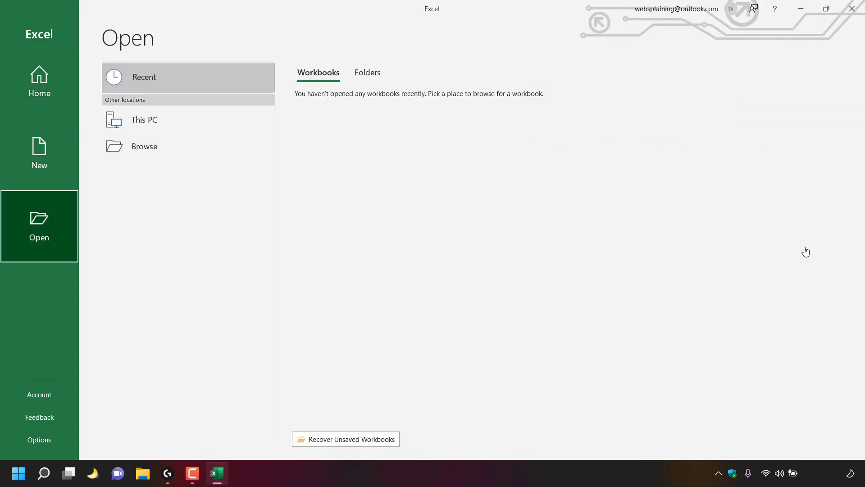
{"action": "left_click", "coordinate": [381, 75]}
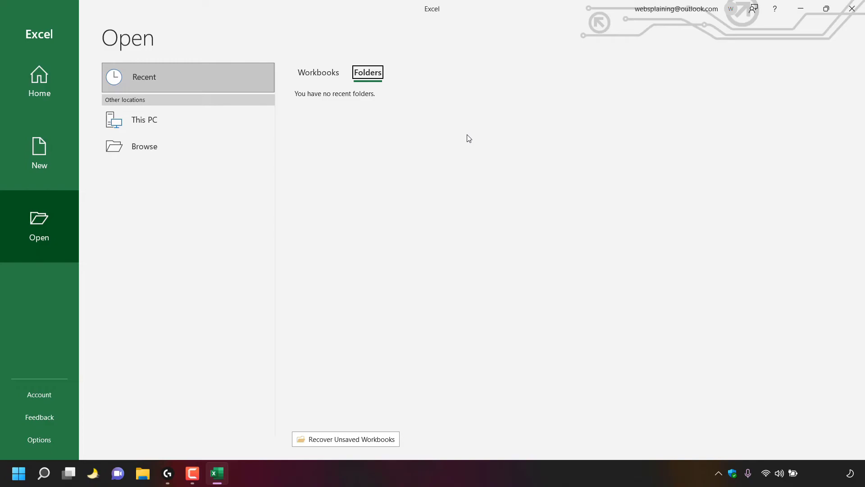
{"action": "left_click", "coordinate": [852, 9]}
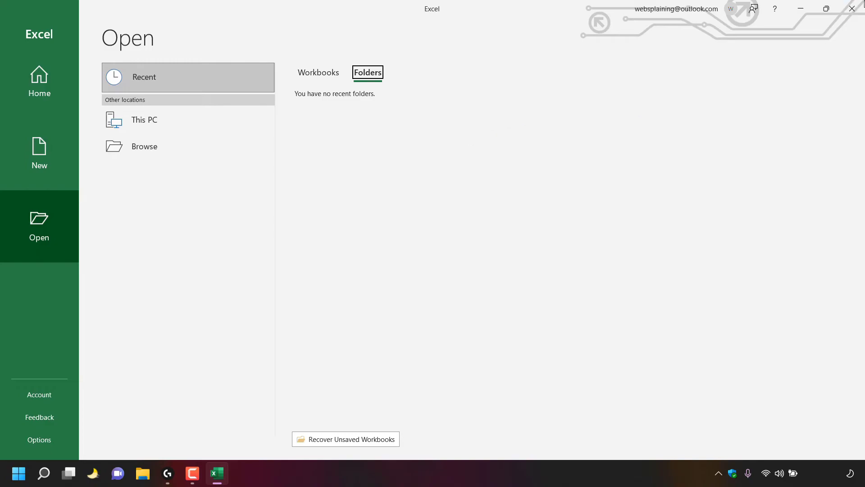